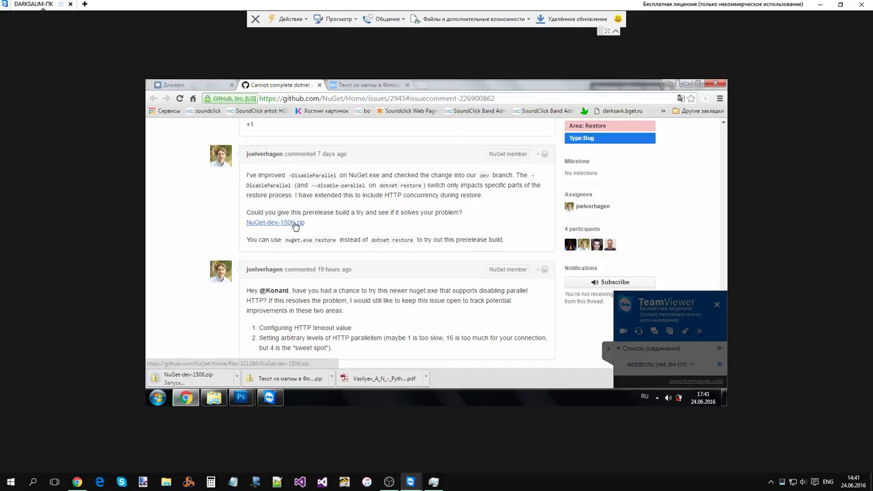
# - Check the remote computer's desktop folder in the file explorer and minimize the window
pyautogui.click(214, 399)
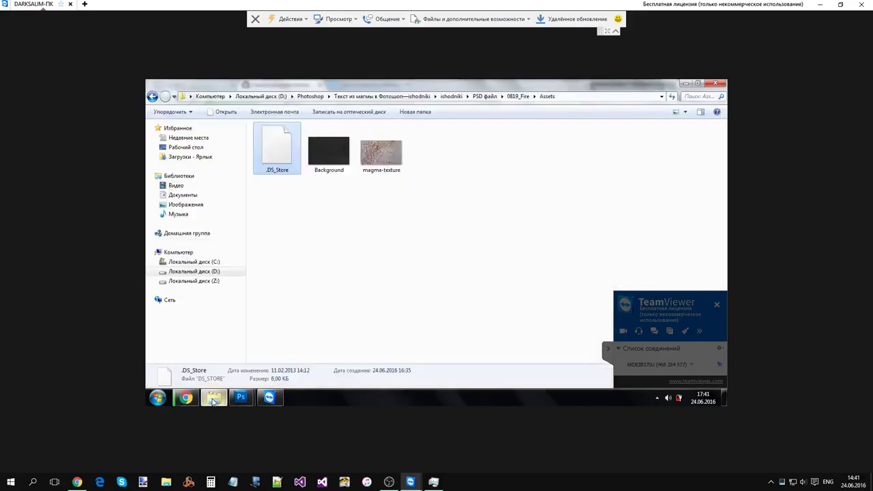
pyautogui.click(205, 148)
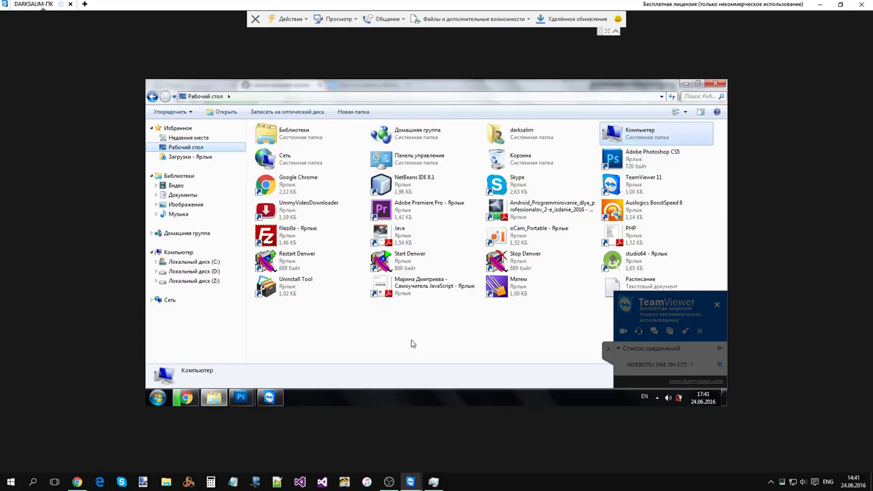
pyautogui.click(411, 341)
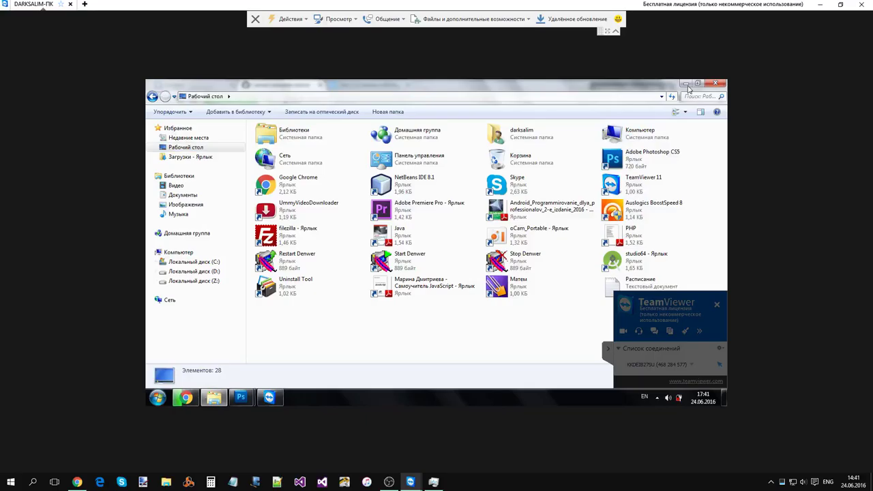
pyautogui.click(686, 83)
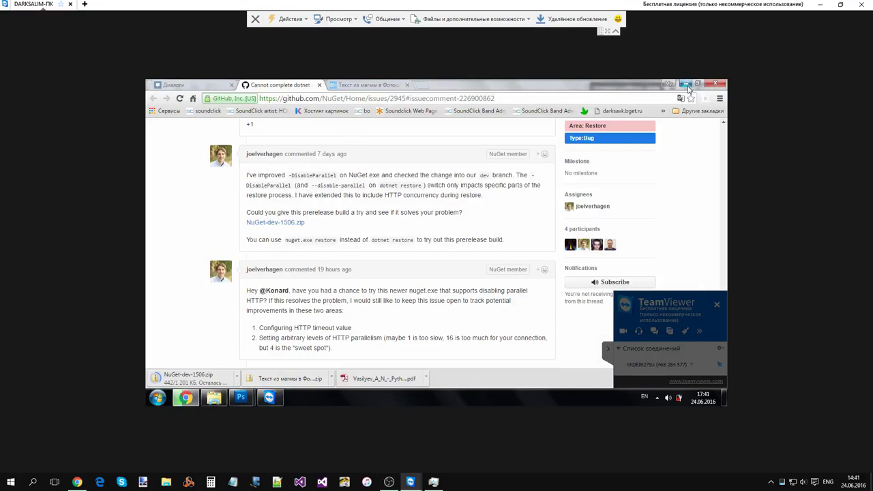
# - Launch Notepad on the remote computer by searching for "notepad"
pyautogui.click(156, 398)
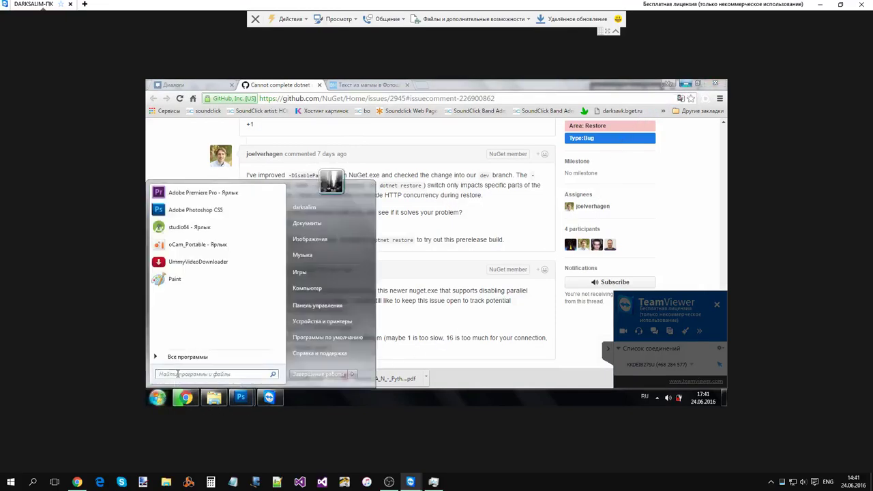
pyautogui.write('note')
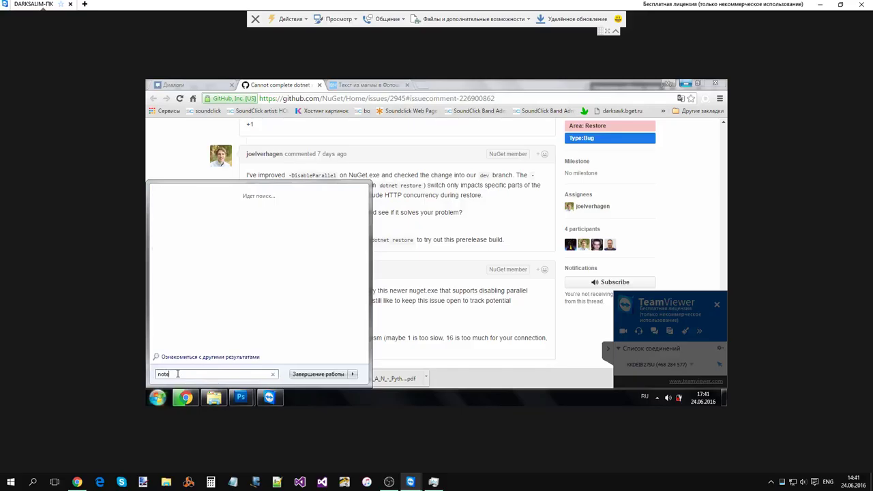
pyautogui.write('pad')
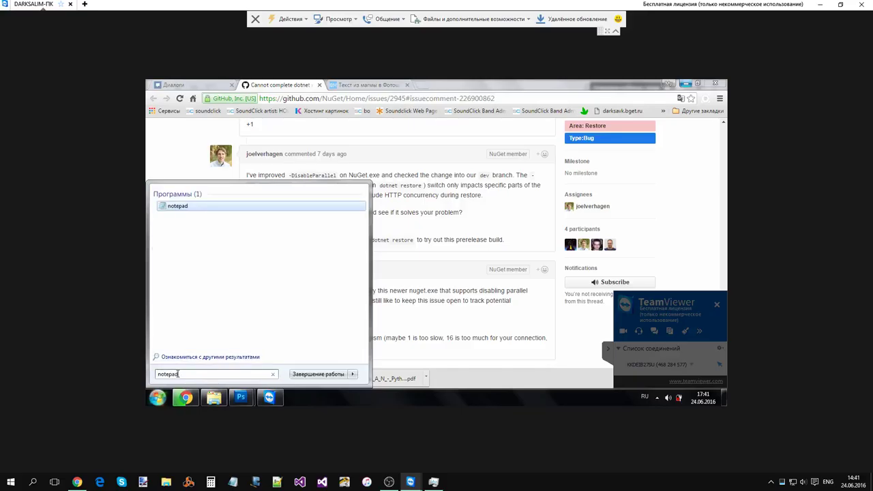
pyautogui.press('Return')
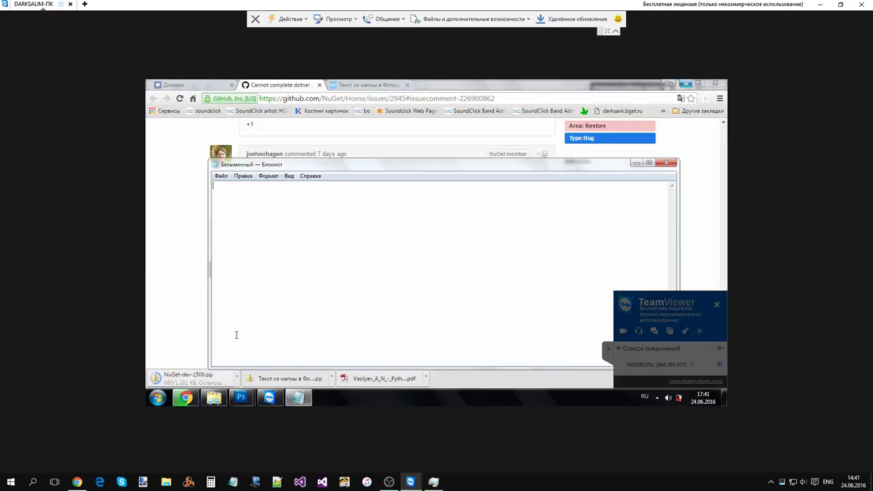
# - Write "А где папка с программкой? Осталась? Наверное Дисц Ц" in the empty note
pyautogui.write('А где папка с программкой? Осталась')
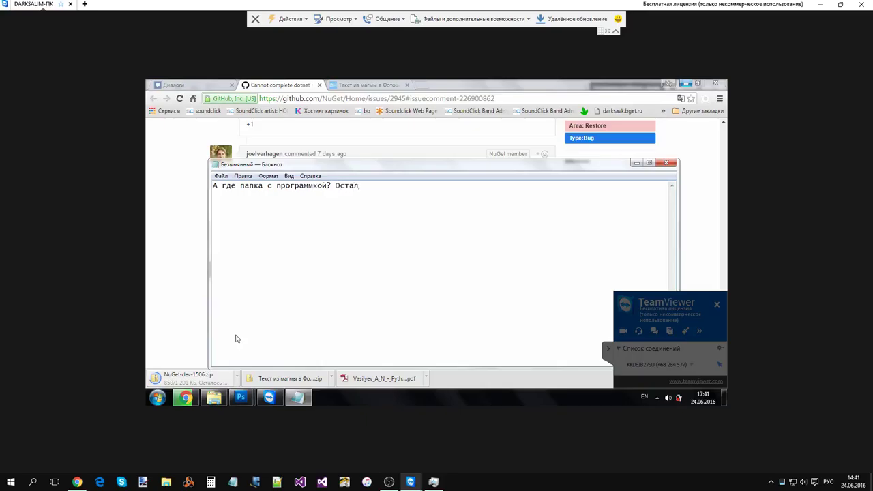
pyautogui.press('BackSpace')
pyautogui.press('BackSpace')
pyautogui.write('сь?')
pyautogui.write(' YF')
pyautogui.press('BackSpace')
pyautogui.press('BackSpace')
pyautogui.hotkey('alt', 'shift')
pyautogui.write('Наверное')
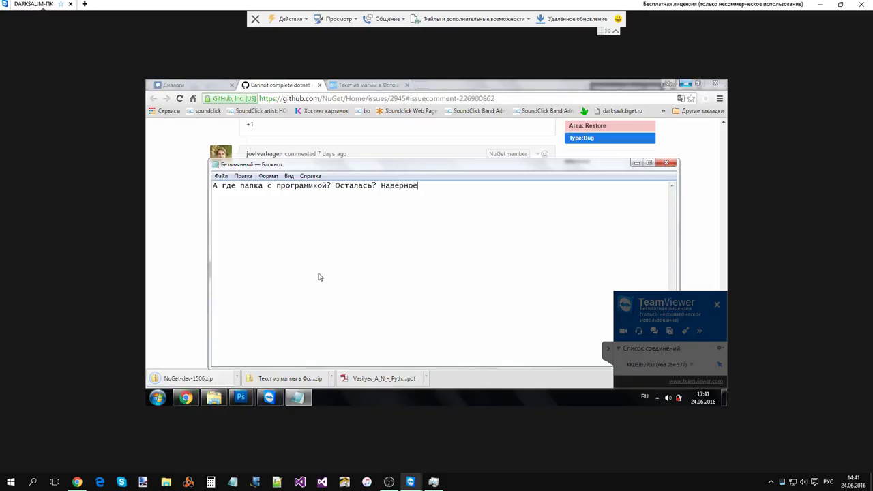
pyautogui.write('Дисц Ц')
# - Show the contents of local disk C: in the remote file explorer
pyautogui.click(221, 403)
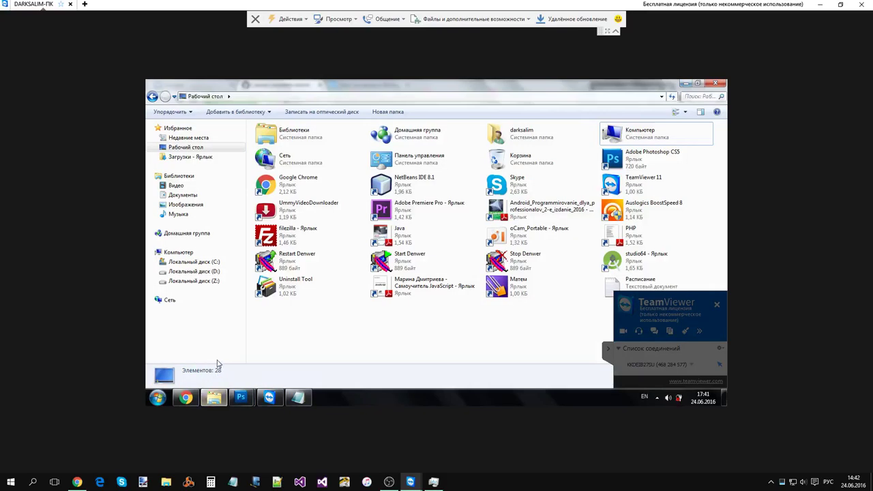
pyautogui.click(195, 262)
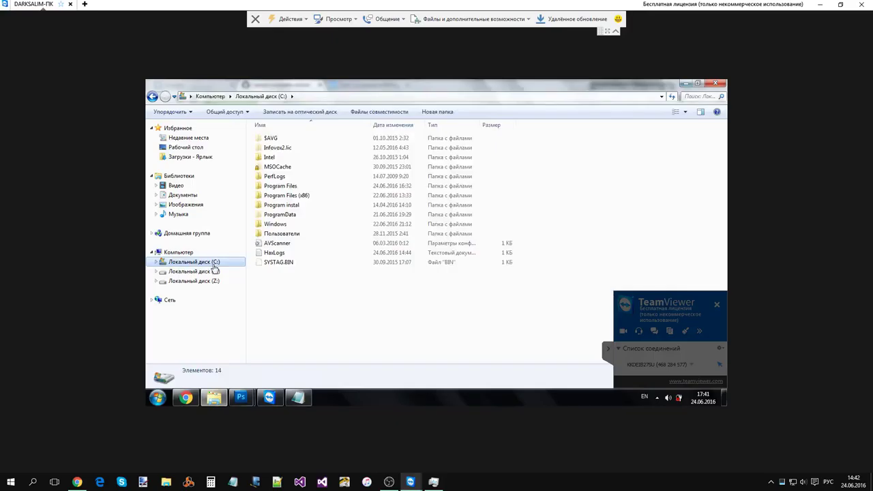
# - Add the request "Найди пожалуйста ту папку с программой" to the end of the note's text
pyautogui.click(298, 398)
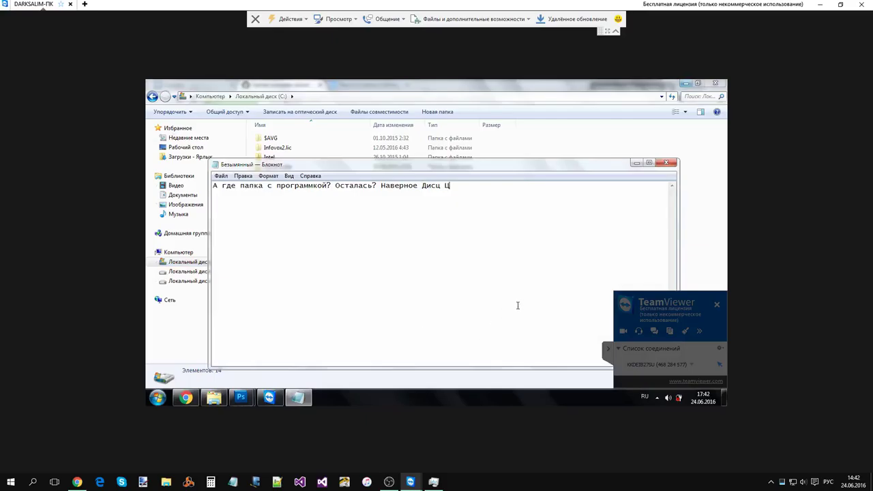
pyautogui.write('Найди пожалуйста ту пап')
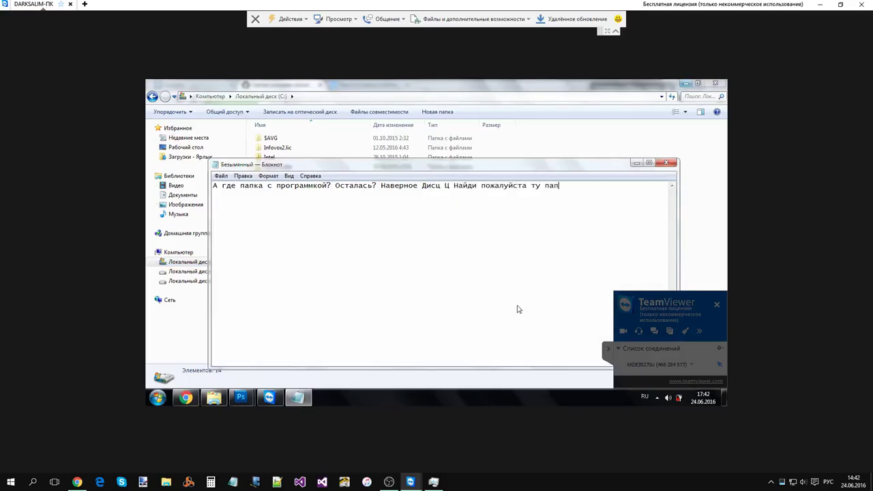
pyautogui.write('ку с програмой')
pyautogui.press('BackSpace')
pyautogui.press('BackSpace')
pyautogui.write('мой')
# - Look through the Program Files folder on drive C: and return to the drive's root
pyautogui.hotkey('alt', 'Tab')
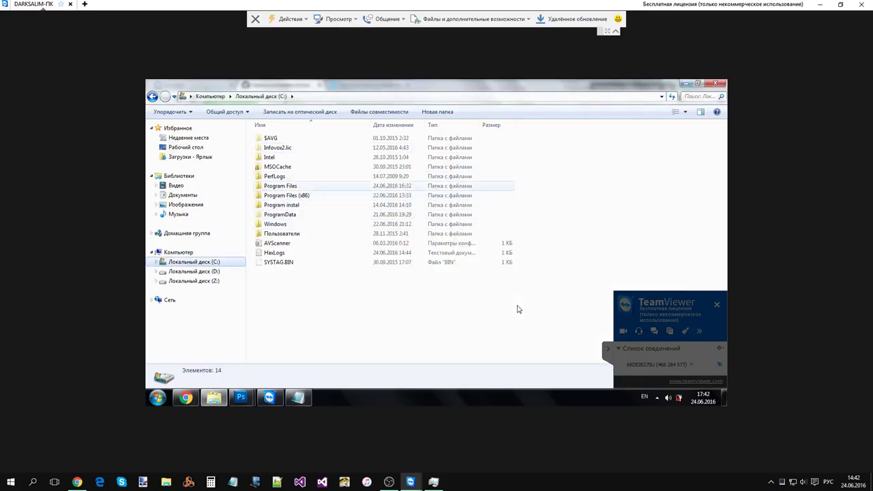
pyautogui.press('Up')
pyautogui.press('Return')
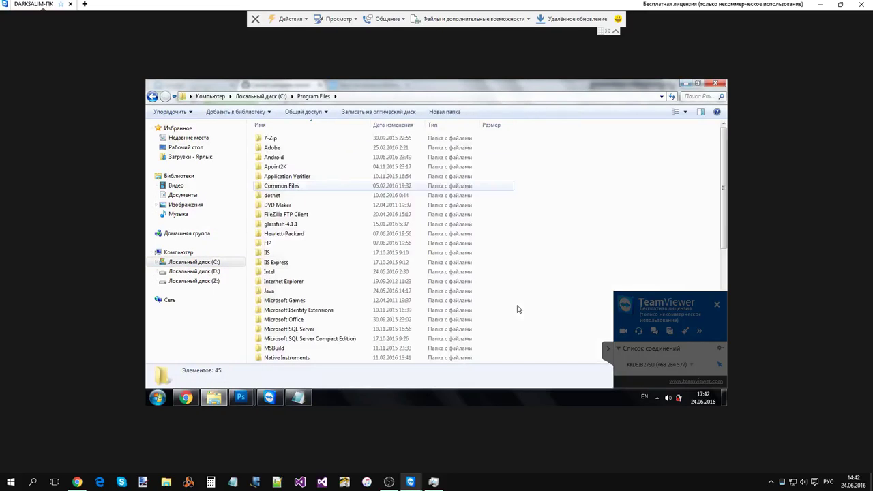
pyautogui.press('c')
pyautogui.scroll(-4, 517, 309)
pyautogui.press('BackSpace')
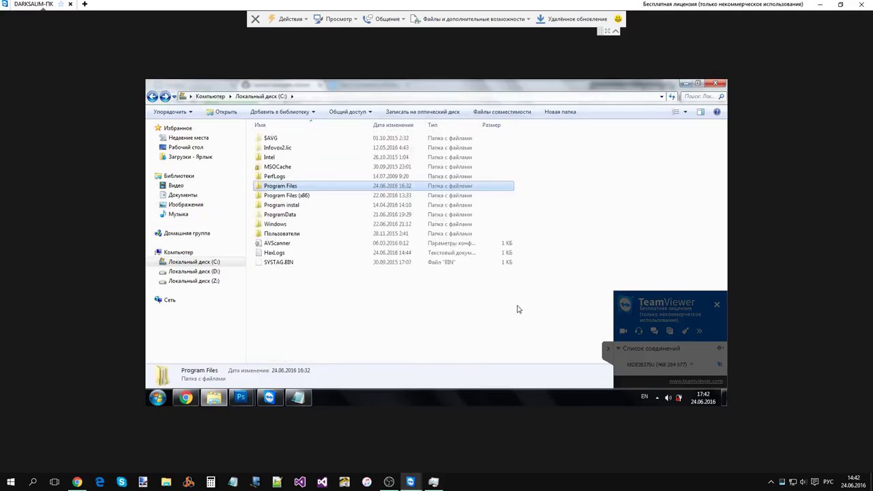
# - Search drive C: for "hwapp" and "app", and clear the search
pyautogui.hotkey('ctrl', 'e')
pyautogui.write('h')
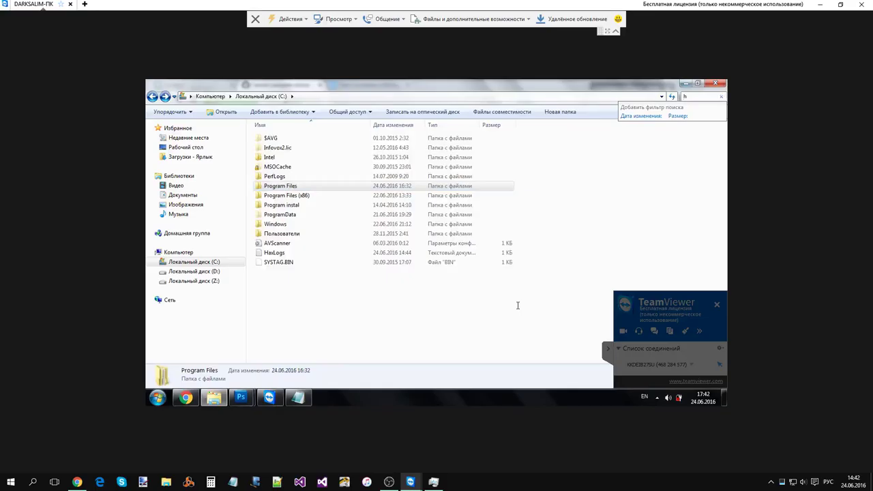
pyautogui.write('wap')
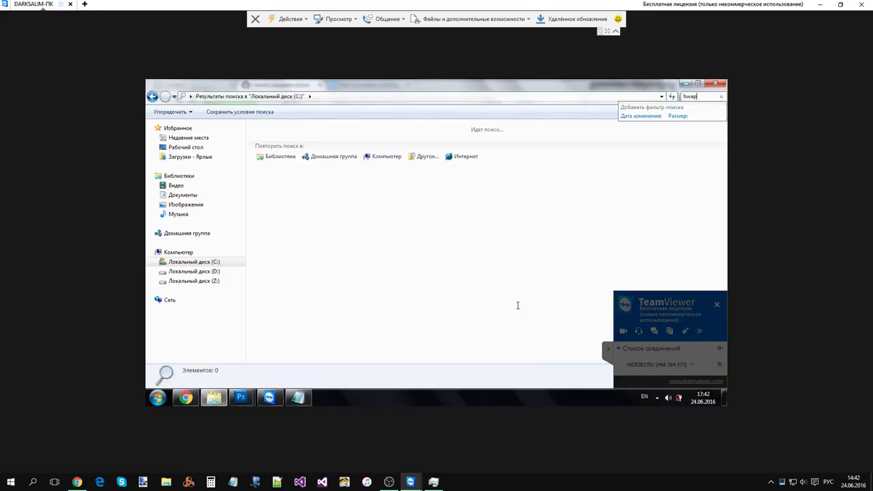
pyautogui.write('p')
pyautogui.press('BackSpace')
pyautogui.press('BackSpace')
pyautogui.press('BackSpace')
pyautogui.press('BackSpace')
pyautogui.press('BackSpace')
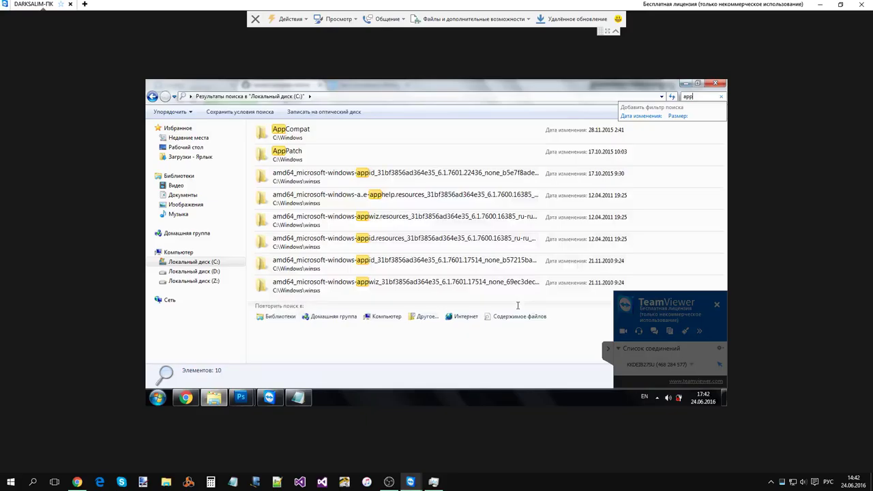
pyautogui.press('BackSpace')
pyautogui.press('BackSpace')
pyautogui.press('BackSpace')
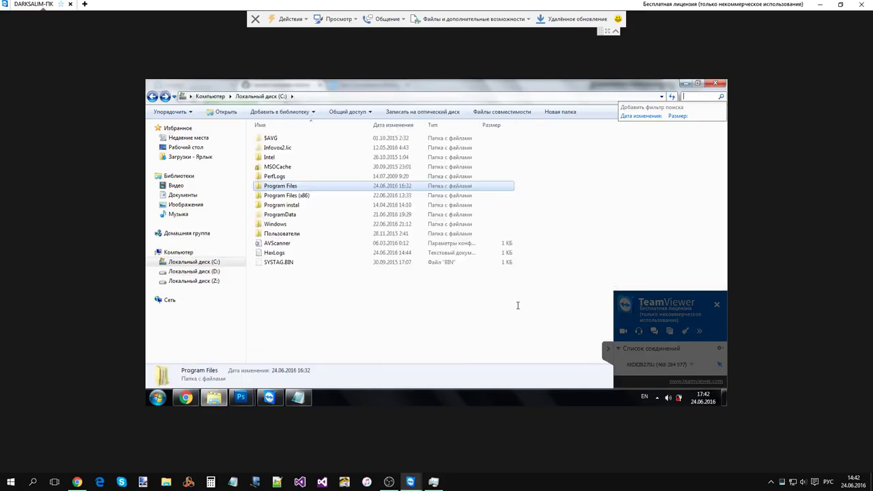
# - Open Program Files (x86) on drive C: and examine its folder list for the program's folder
pyautogui.press('Down')
pyautogui.press('Return')
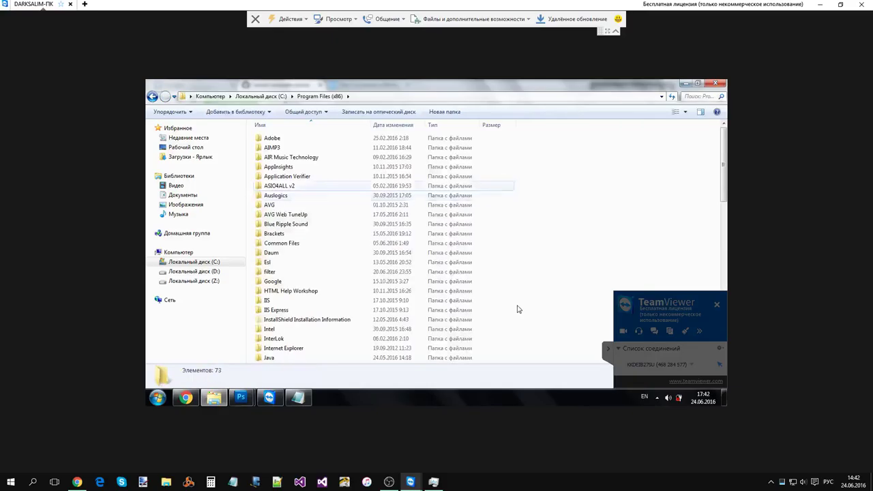
pyautogui.write('appl')
pyautogui.scroll(-2, 517, 309)
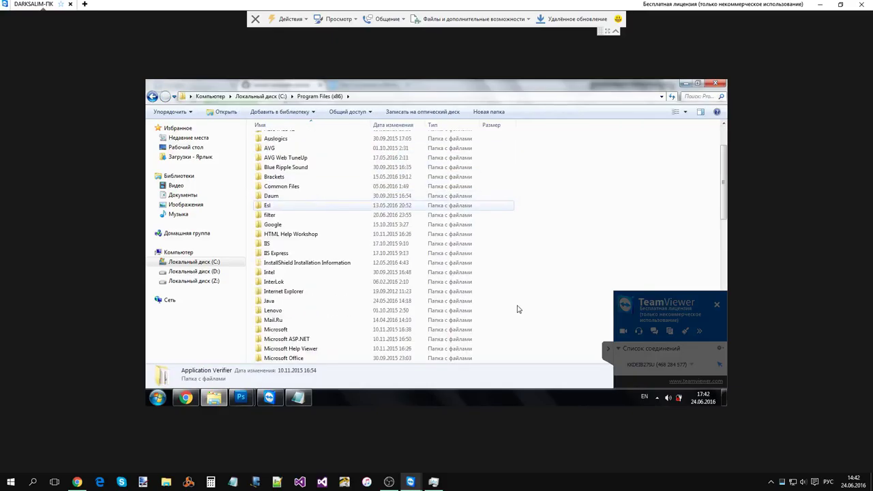
pyautogui.scroll(-8, 516, 309)
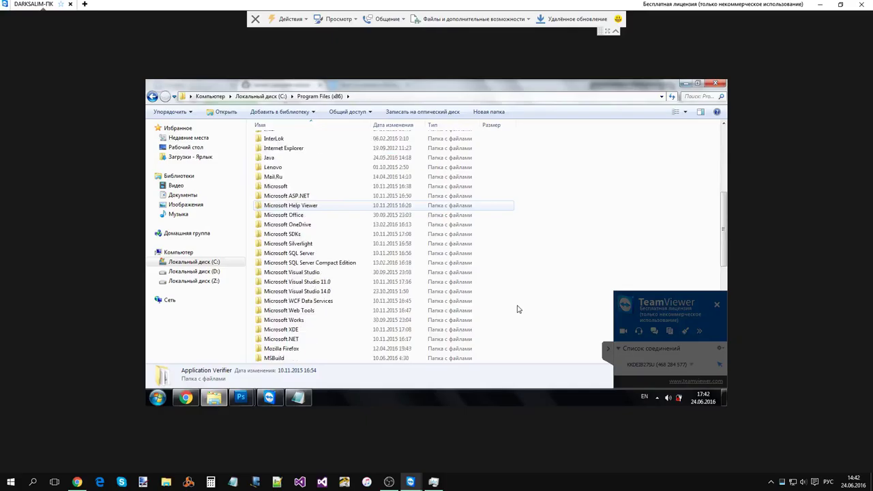
pyautogui.scroll(-6, 517, 309)
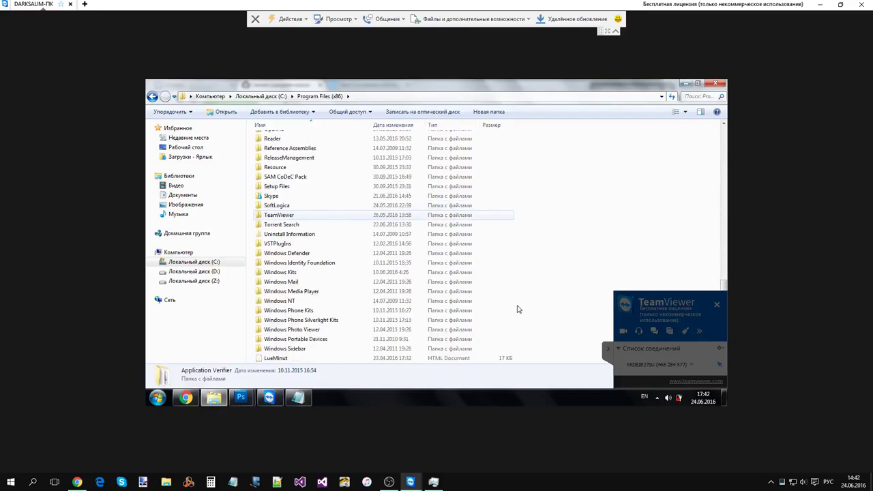
pyautogui.scroll(1, 517, 309)
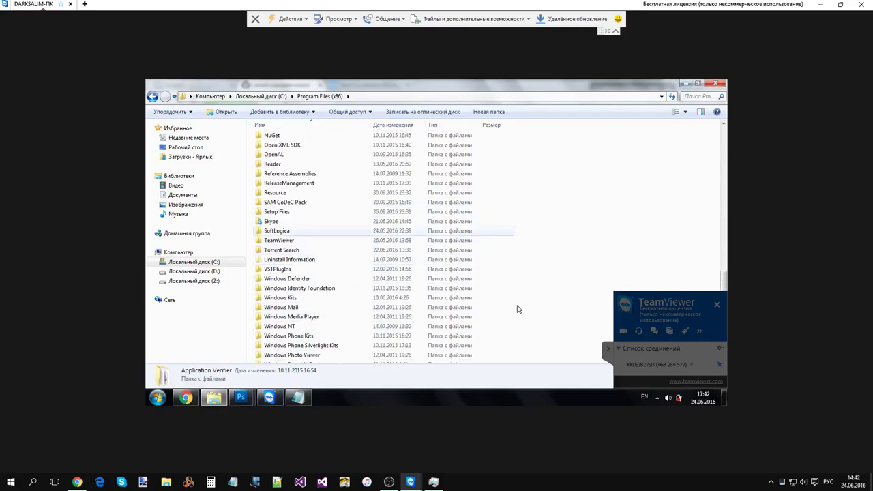
pyautogui.scroll(12, 517, 309)
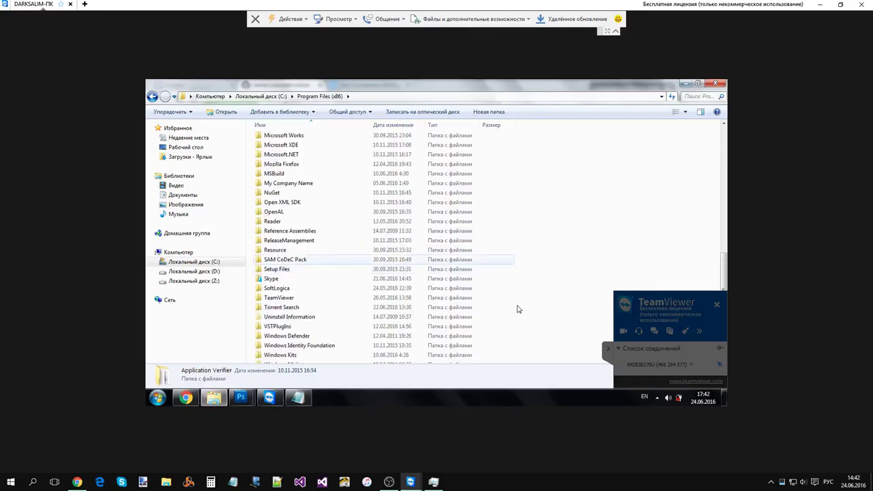
pyautogui.scroll(2, 516, 309)
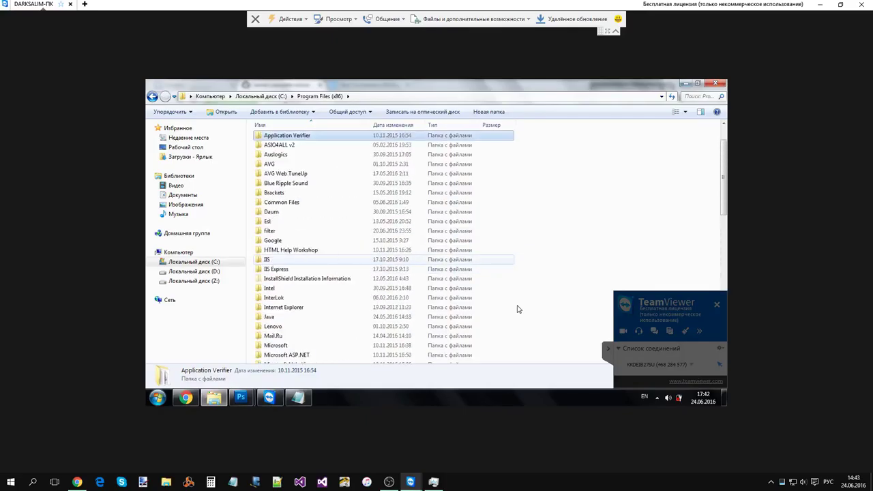
pyautogui.press('Delete')
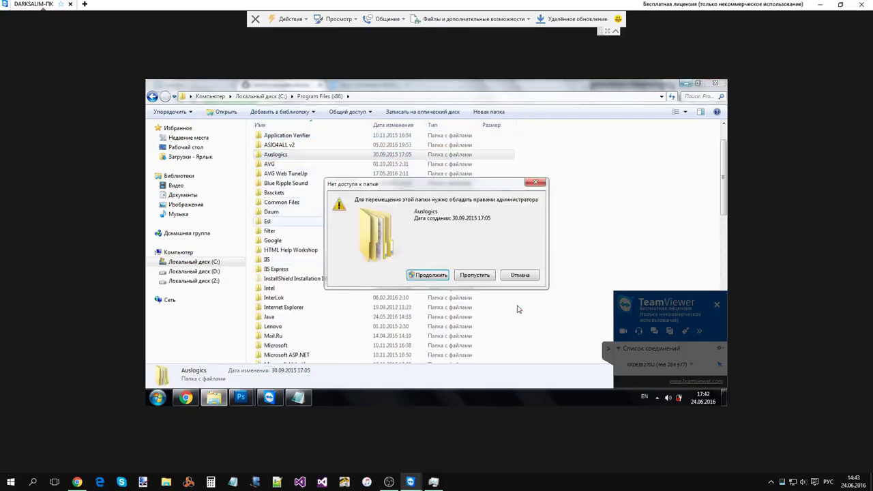
pyautogui.press('Escape')
pyautogui.scroll(-3, 517, 308)
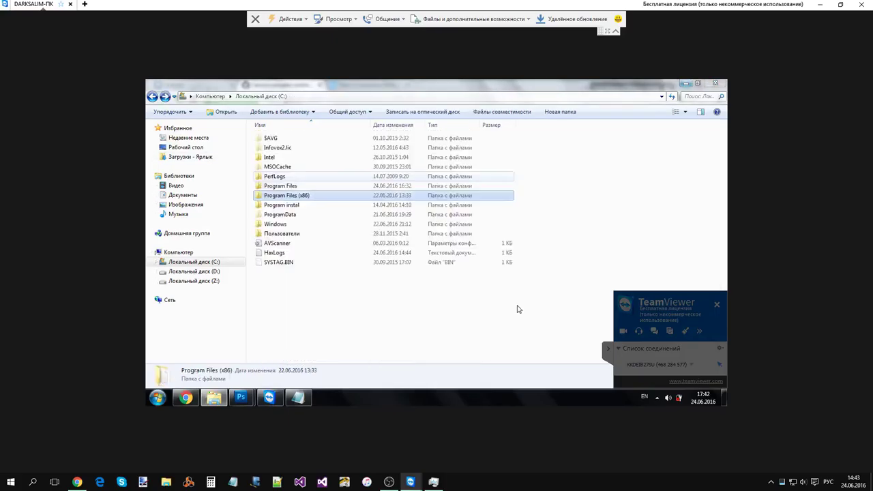
# - Return to drive C: and examine the folders inside Program Files for the program's folder
pyautogui.press('BackSpace')
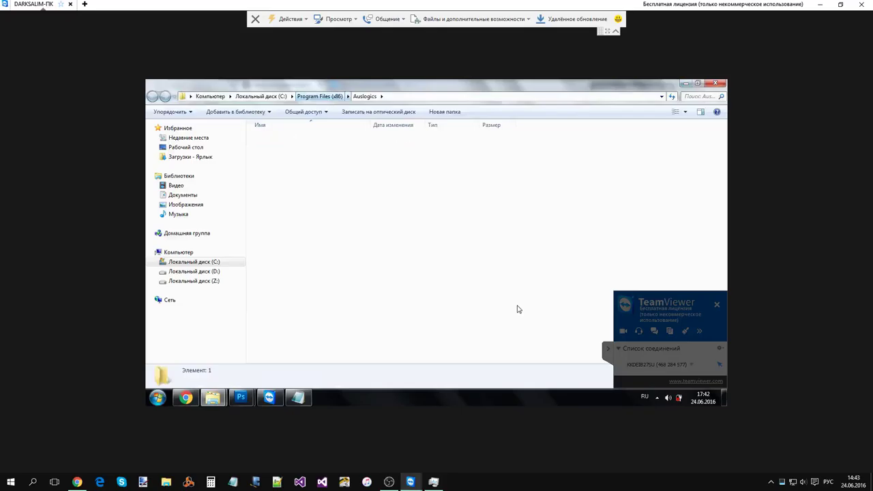
pyautogui.press('BackSpace')
pyautogui.press('Up')
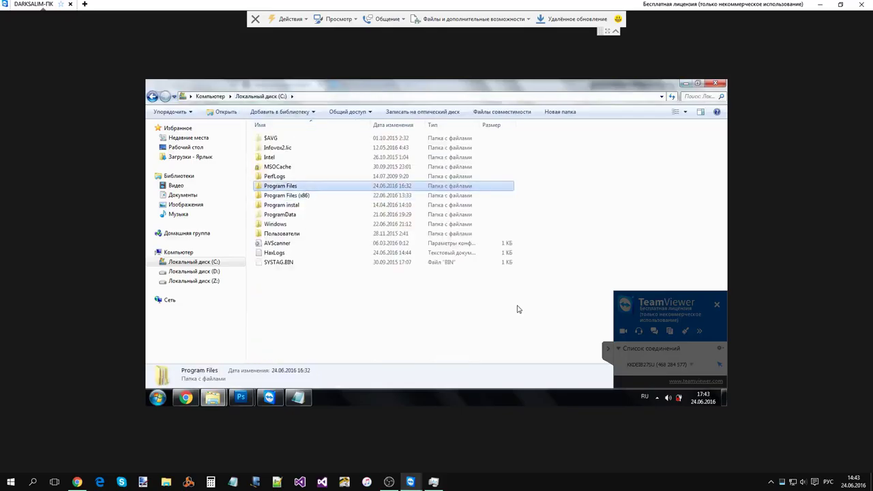
pyautogui.press('Return')
pyautogui.press('Up')
pyautogui.press('Up')
pyautogui.press('Up')
pyautogui.scroll(-7, 517, 309)
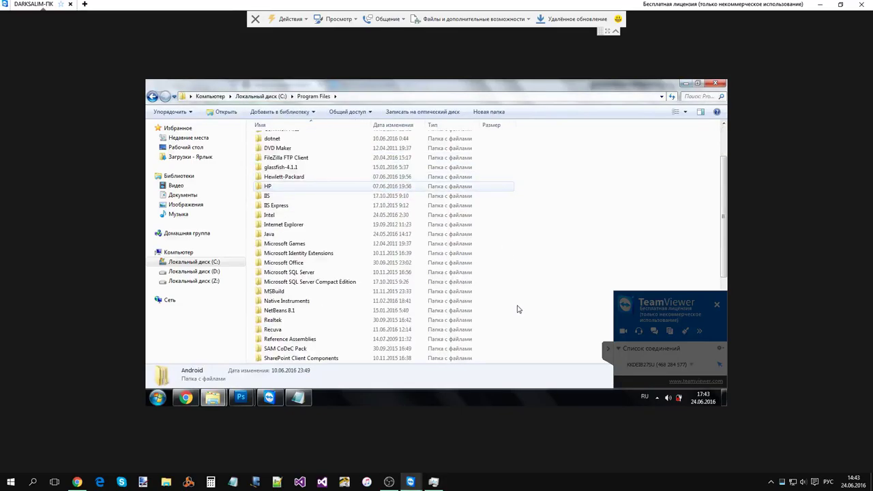
pyautogui.scroll(7, 516, 309)
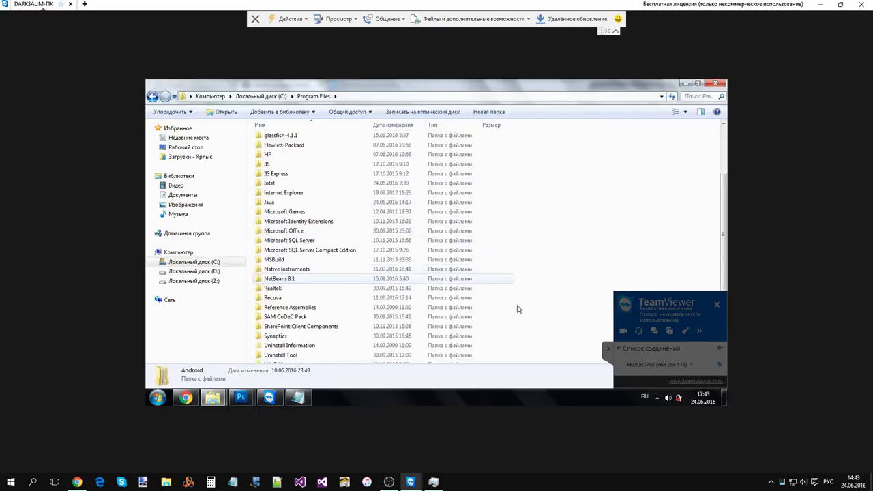
pyautogui.scroll(-1, 517, 309)
pyautogui.scroll(1, 517, 309)
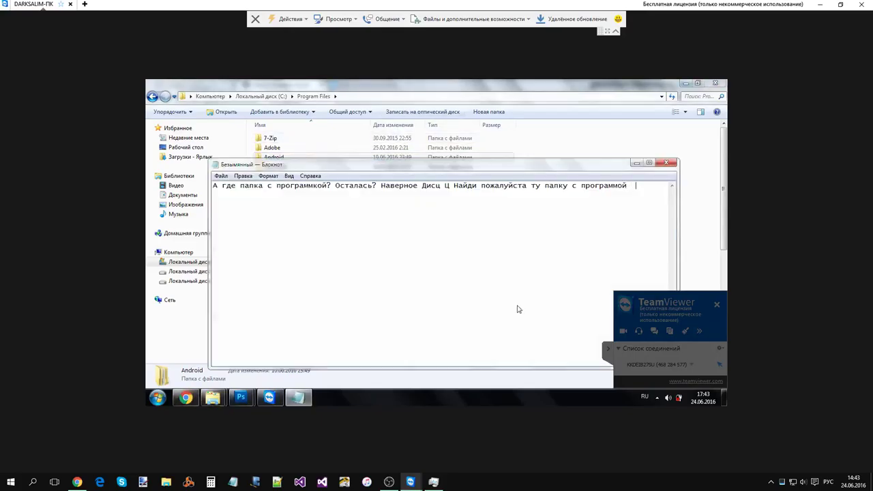
# - Add the shrug emoticon "\_О_/" at the end of the message in Notepad
pyautogui.press('BackSpace')
pyautogui.press('BackSpace')
pyautogui.write('-')
pyautogui.write('_')
pyautogui.write('О_э')
pyautogui.press('BackSpace')
pyautogui.write('/')
# - Look through the Documents library for the program's folder, collapsing the My Documents group
pyautogui.click(175, 196)
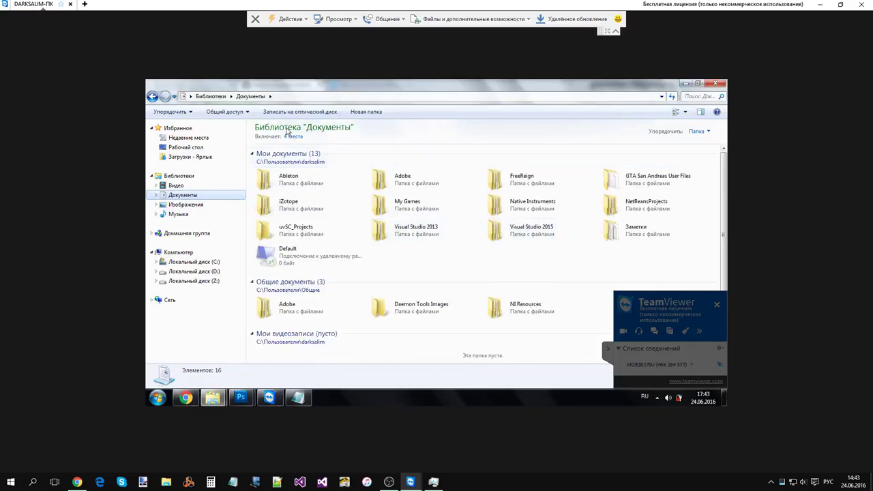
pyautogui.click(315, 162)
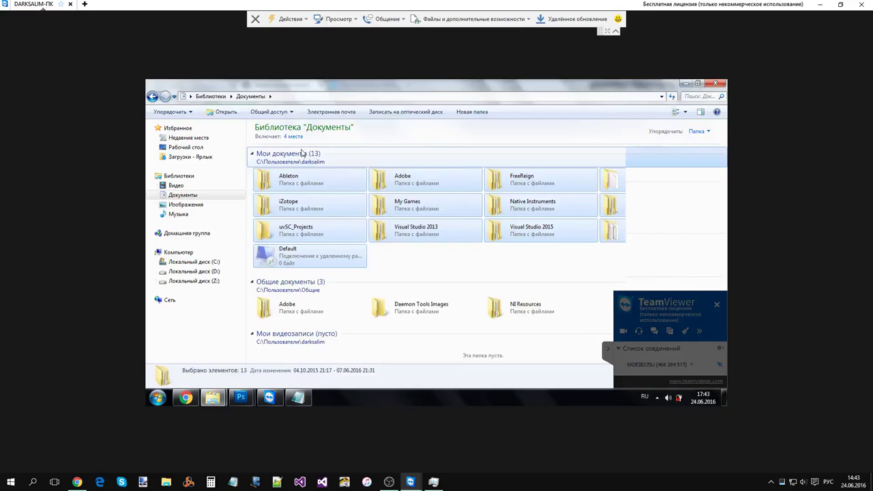
pyautogui.click(251, 154)
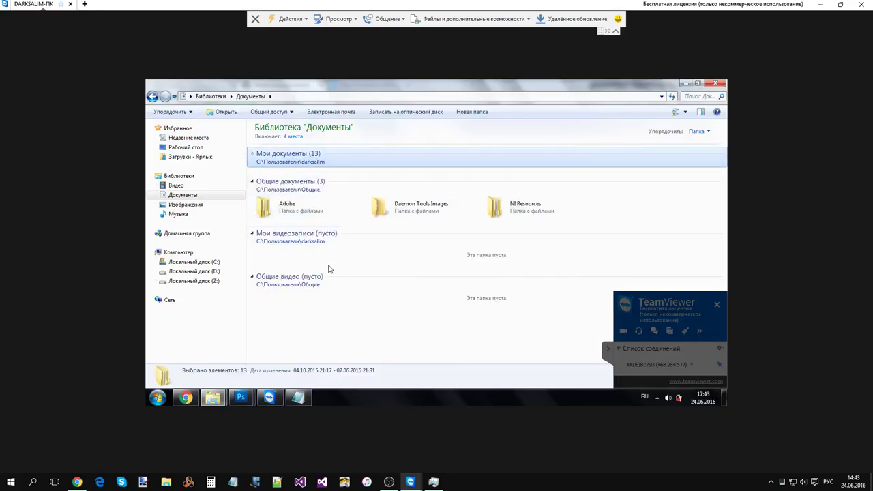
pyautogui.click(188, 196)
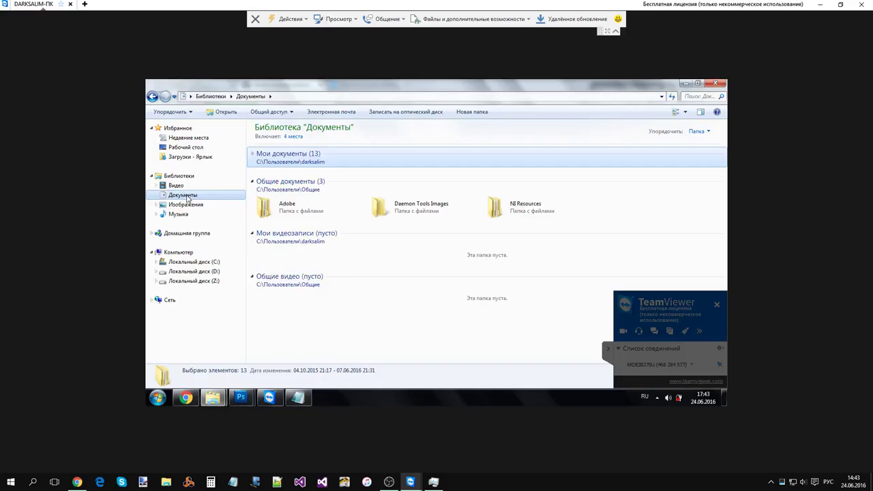
pyautogui.click(190, 206)
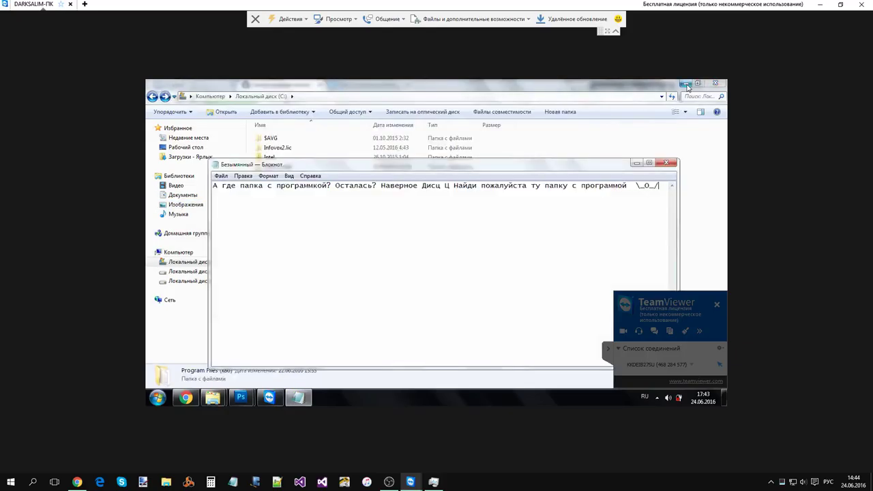
# - Write "Ладно сейчас заново сделаем" on a new line of the Notepad message
pyautogui.hotkey('alt', 'shift')
pyautogui.press('Return')
pyautogui.write('Ладно сейчас заново сделаем')
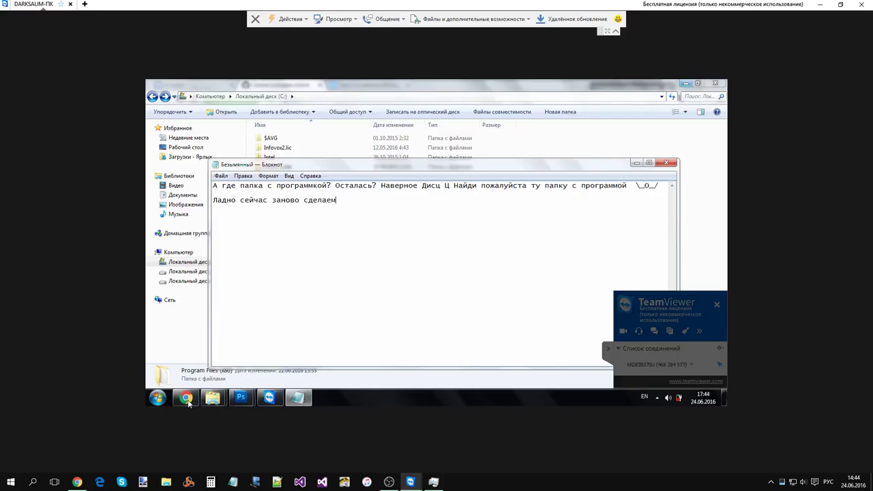
# - Find cmd on the remote computer, open a command prompt and reposition its window
pyautogui.click(226, 356)
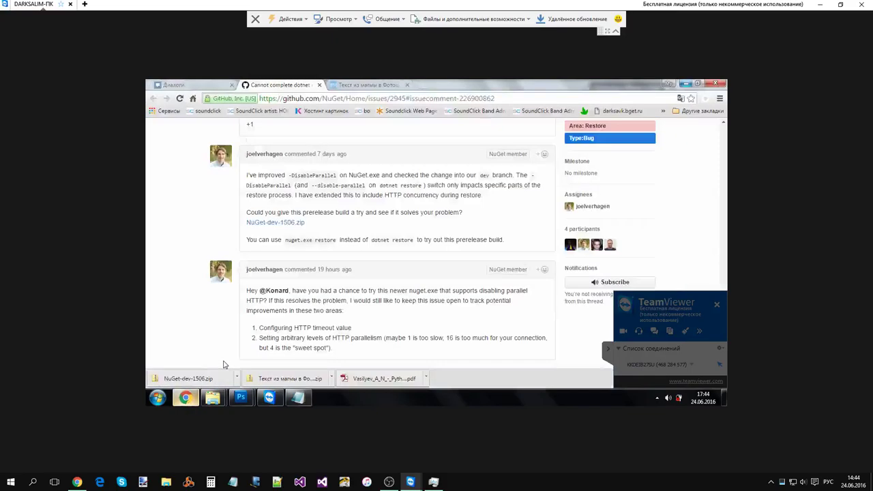
pyautogui.click(158, 398)
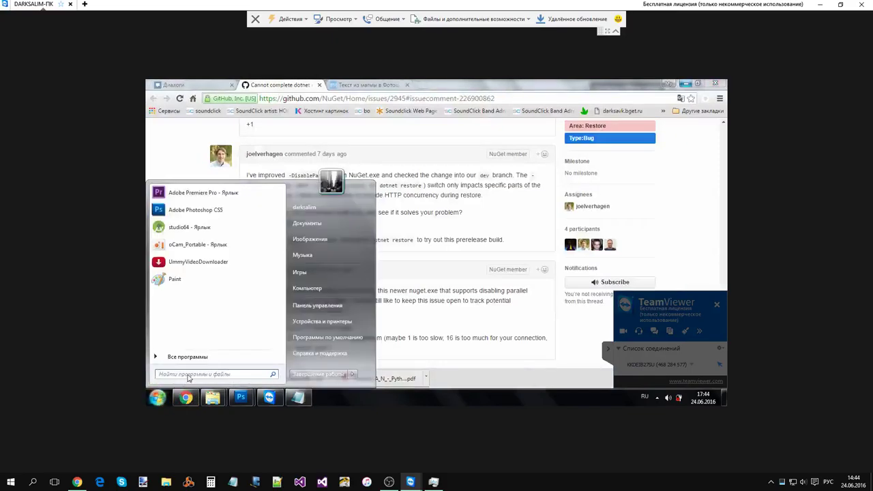
pyautogui.write('с')
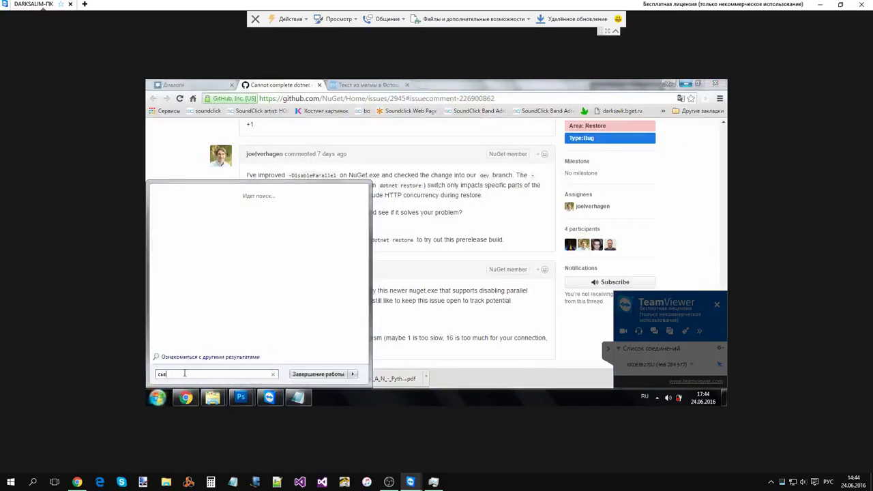
pyautogui.press('BackSpace')
pyautogui.hotkey('alt', 'shift')
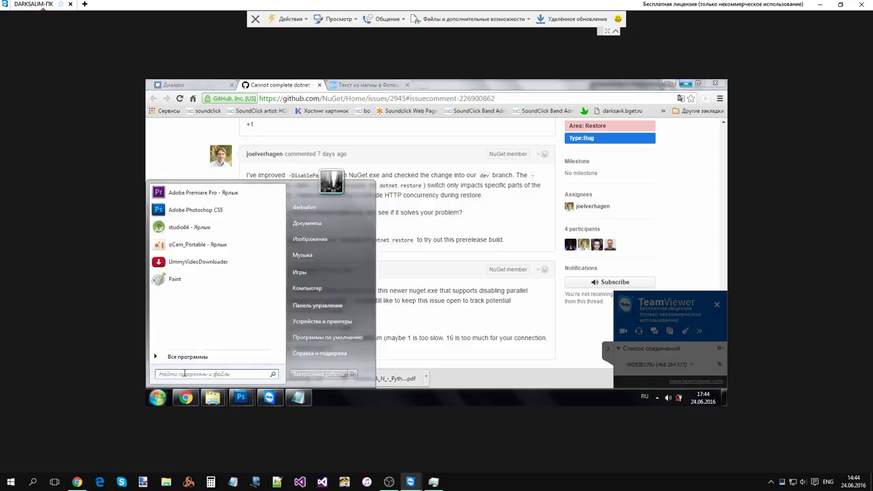
pyautogui.write('cmd')
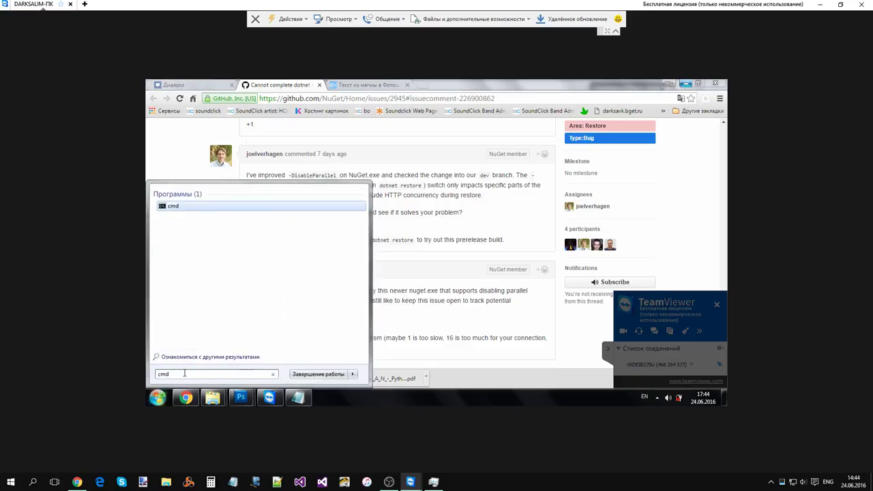
pyautogui.press('Return')
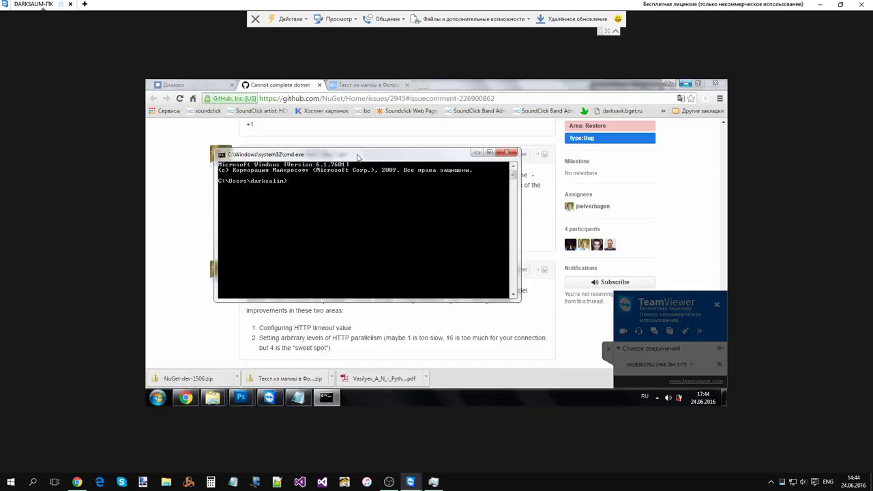
pyautogui.moveTo(369, 156); pyautogui.dragTo(381, 158)
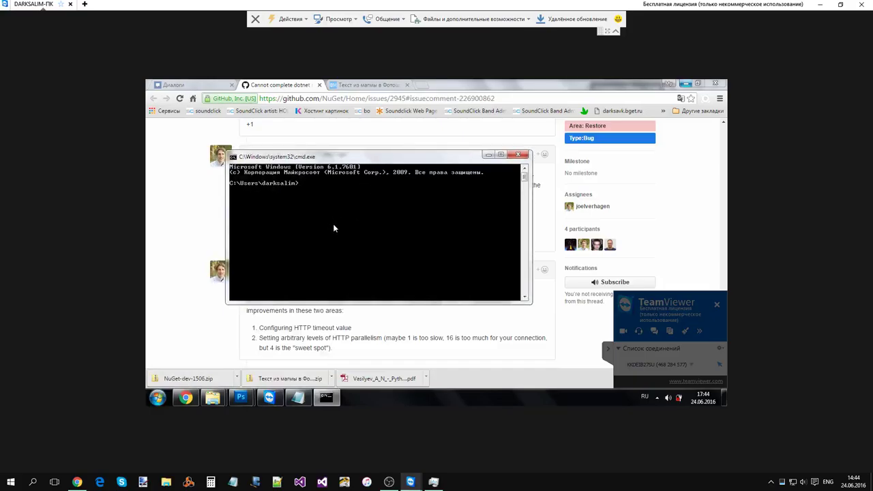
# - List the user folder's contents with dir, look through them and change to the Desktop folder
pyautogui.write('dir')
pyautogui.press('Return')
pyautogui.scroll(7, 371, 234)
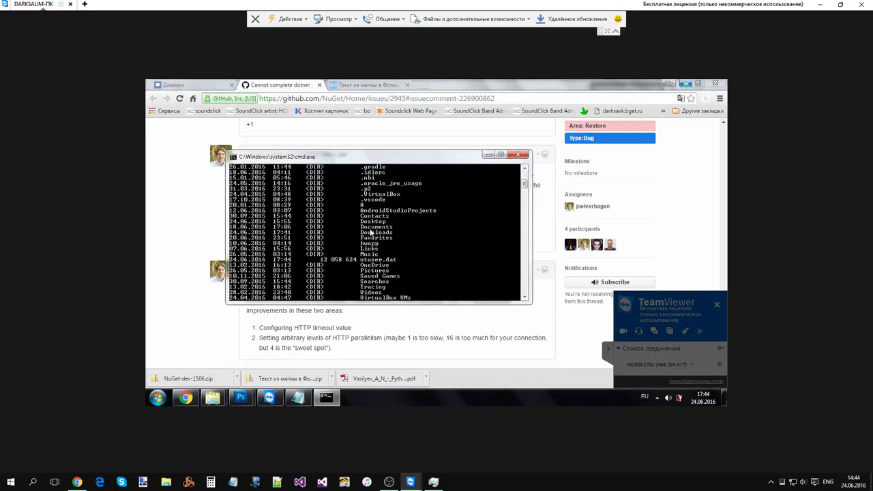
pyautogui.scroll(3, 370, 233)
pyautogui.scroll(-7, 371, 232)
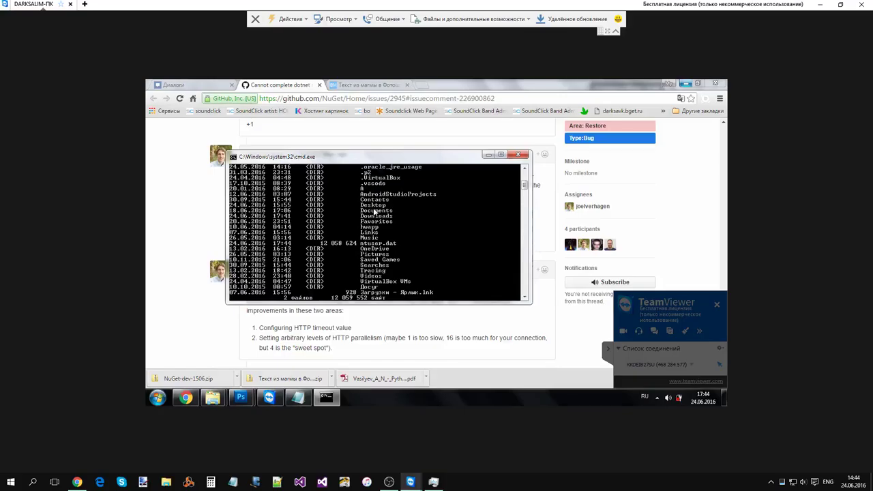
pyautogui.scroll(-3, 382, 214)
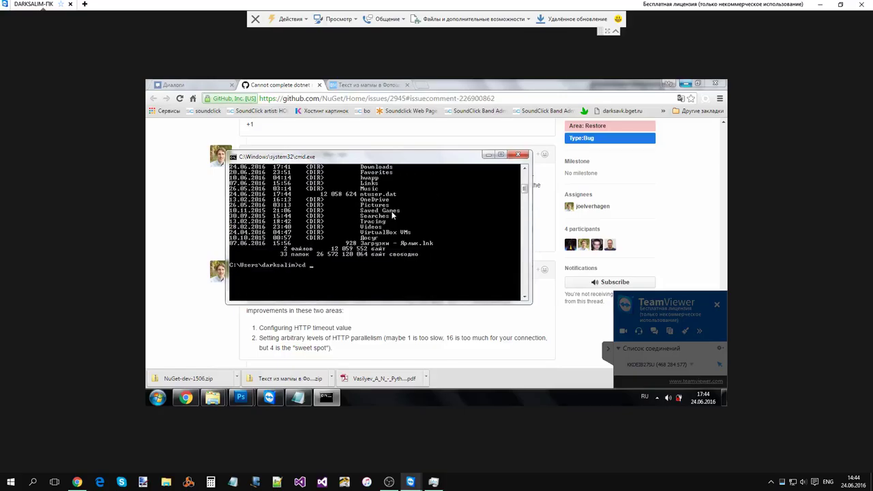
pyautogui.write('Desktop')
pyautogui.press('Return')
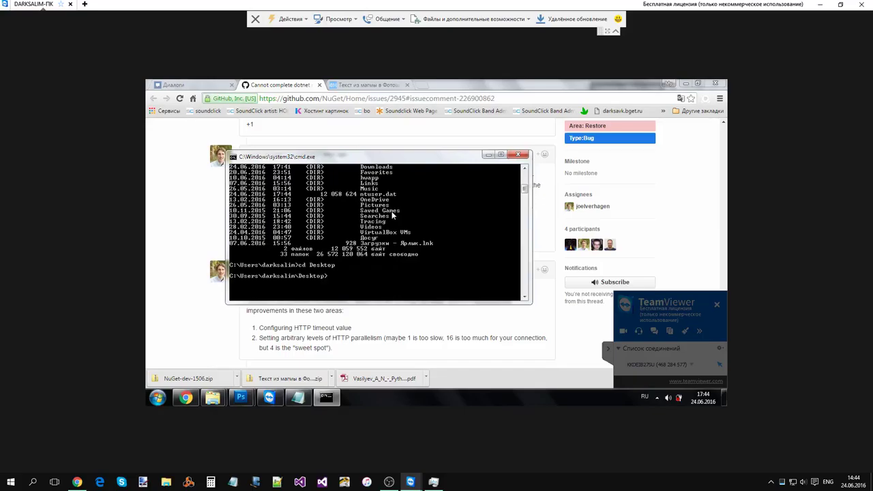
pyautogui.write('dotnet new')
pyautogui.press('BackSpace')
pyautogui.press('BackSpace')
pyautogui.press('BackSpace')
pyautogui.press('BackSpace')
pyautogui.press('BackSpace')
pyautogui.press('BackSpace')
pyautogui.press('BackSpace')
pyautogui.press('BackSpace')
pyautogui.press('BackSpace')
pyautogui.press('BackSpace')
# - Create a folder named hwapp on the Desktop with mkdir and change into it
pyautogui.write('mkdir hwapp')
pyautogui.press('Return')
pyautogui.write('cd ')
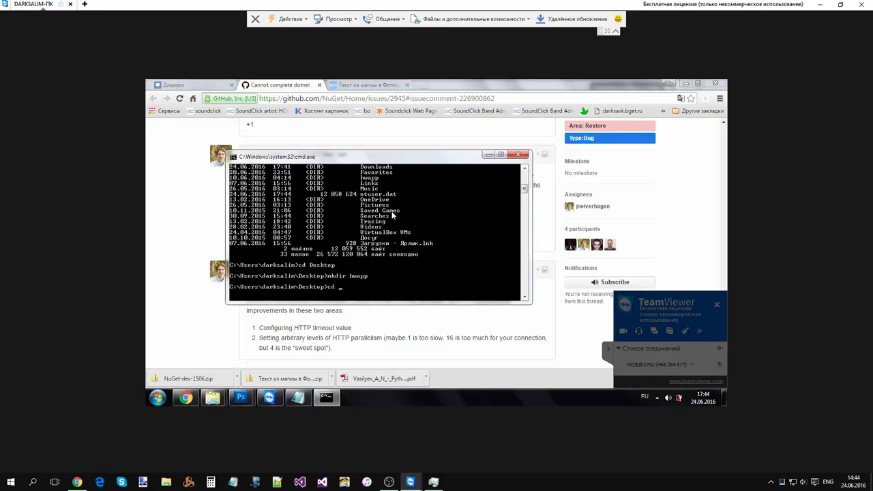
pyautogui.write('hwapp')
pyautogui.press('Return')
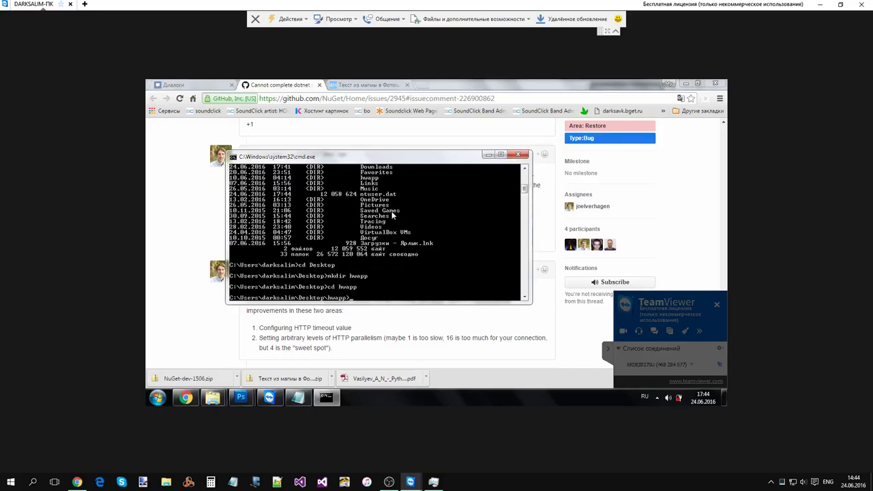
# - Create a new project in the hwapp folder with dotnet new and move the command prompt window aside
pyautogui.write('dotnet new')
pyautogui.press('Return')
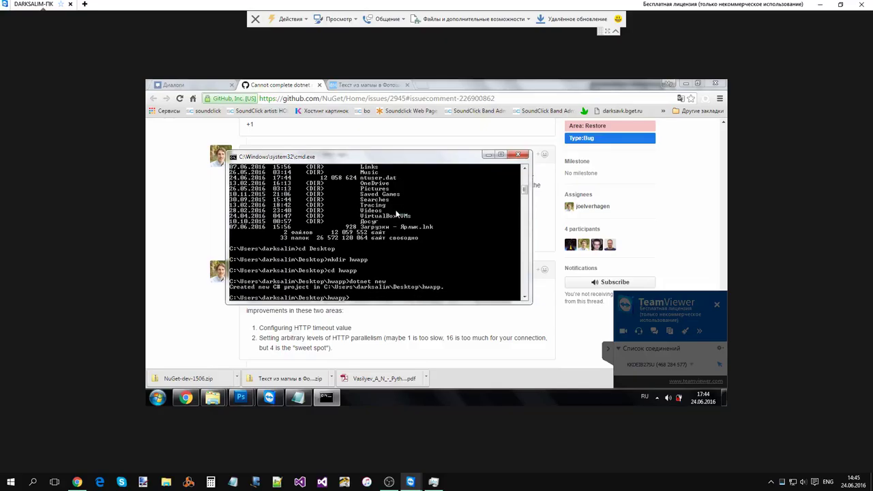
pyautogui.moveTo(373, 160); pyautogui.dragTo(420, 146)
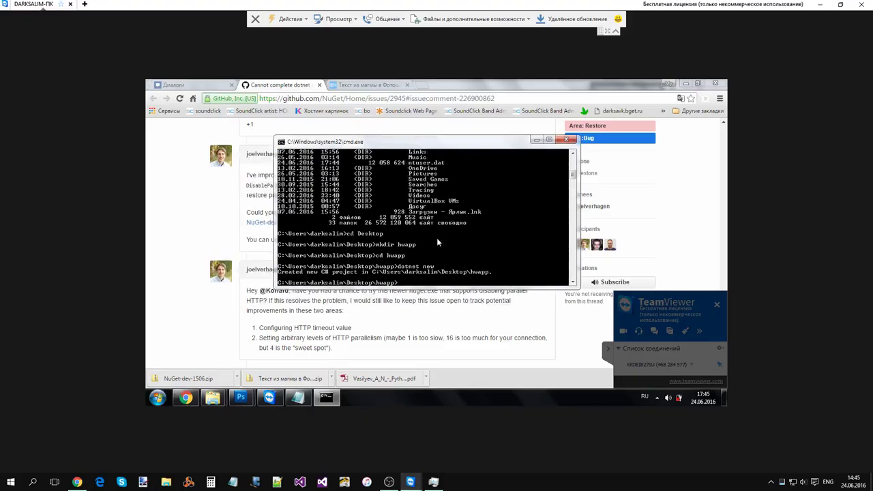
pyautogui.write('otnet')
pyautogui.press('BackSpace')
pyautogui.press('BackSpace')
pyautogui.press('BackSpace')
pyautogui.press('BackSpace')
pyautogui.press('BackSpace')
pyautogui.press('BackSpace')
pyautogui.write('dotnet')
pyautogui.press('BackSpace')
pyautogui.press('BackSpace')
pyautogui.press('BackSpace')
pyautogui.press('BackSpace')
pyautogui.press('BackSpace')
pyautogui.press('BackSpace')
# - Show the downloaded NuGet-dev-1506.zip in its folder, open the archive and select the NuGet application
pyautogui.click(237, 378)
pyautogui.click(261, 352)
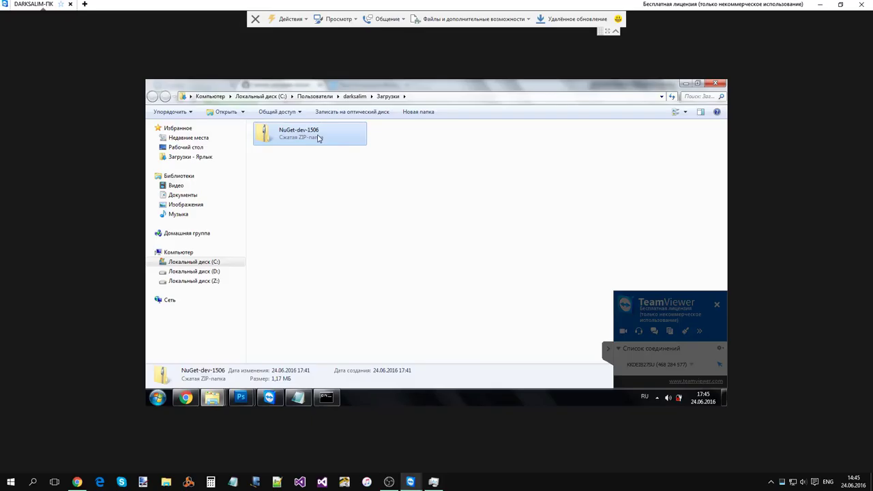
pyautogui.doubleClick(318, 137)
pyautogui.click(323, 139)
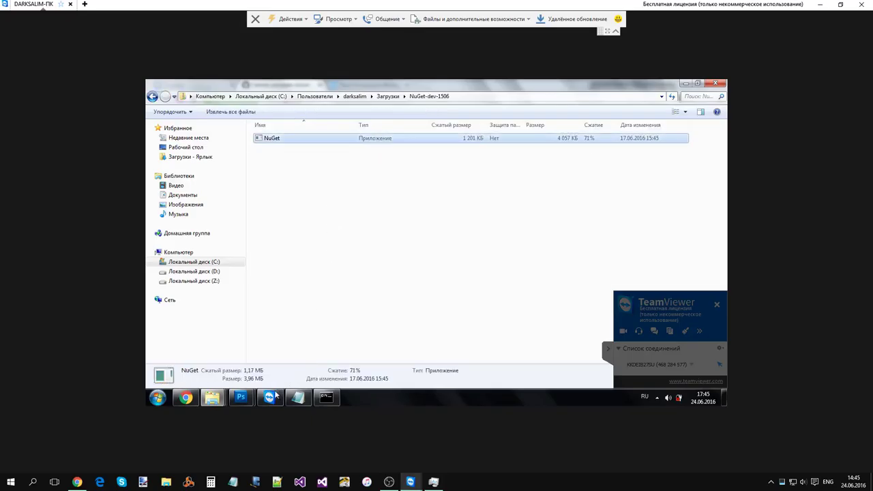
# - Open the Desktop's hwapp folder in the file window that shows drive C:
pyautogui.click(212, 397)
pyautogui.click(322, 360)
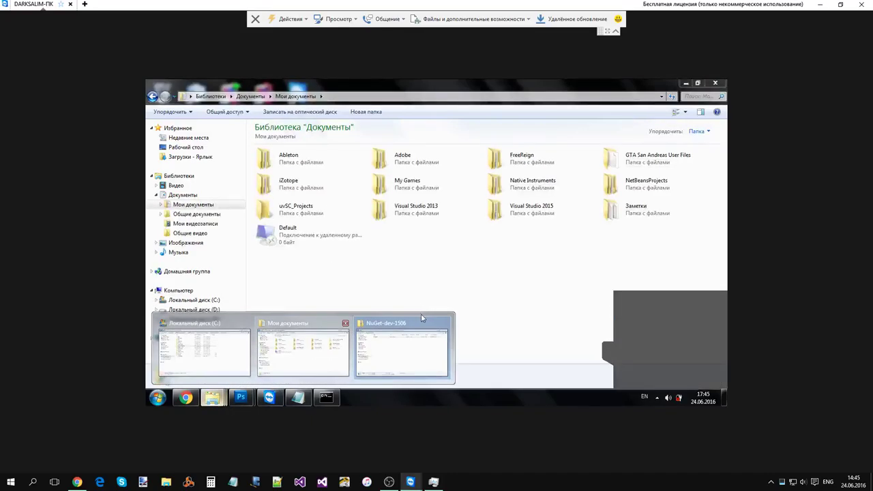
pyautogui.moveTo(212, 397)
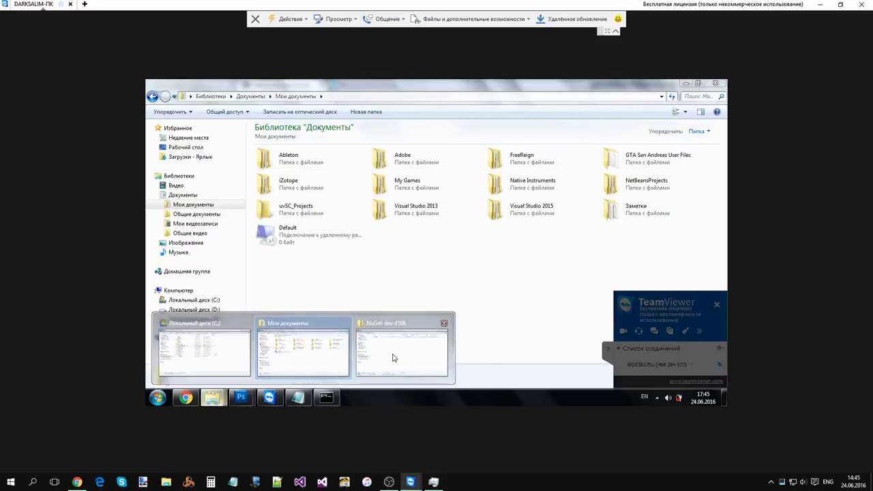
pyautogui.moveTo(393, 357)
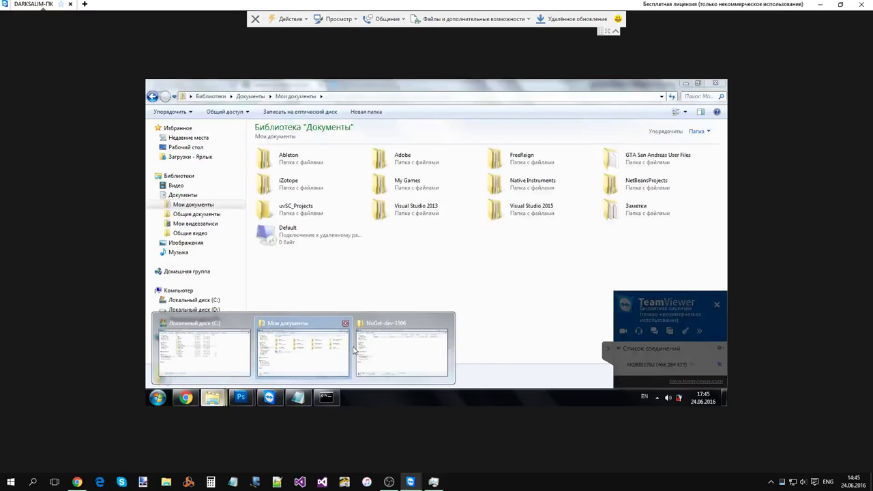
pyautogui.click(213, 360)
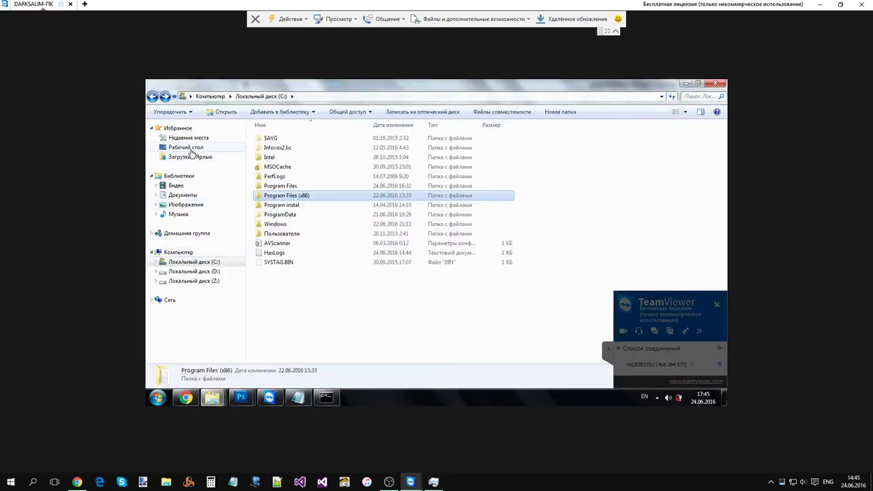
pyautogui.click(191, 149)
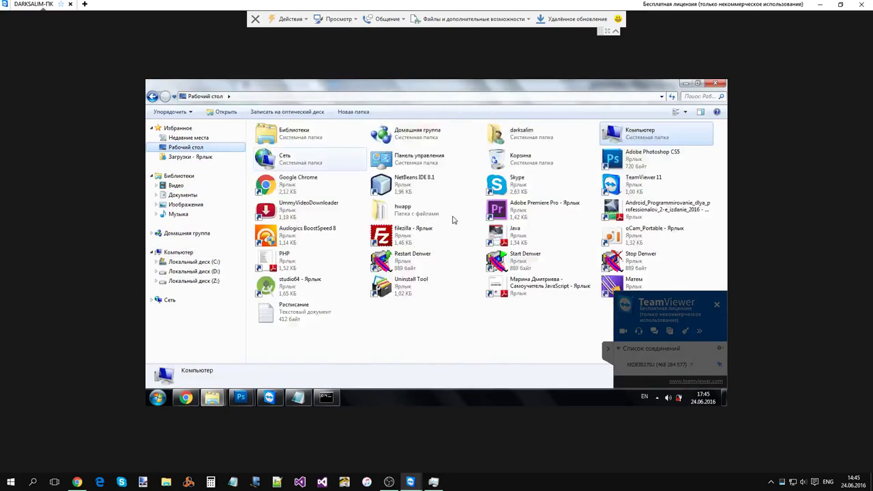
pyautogui.doubleClick(427, 214)
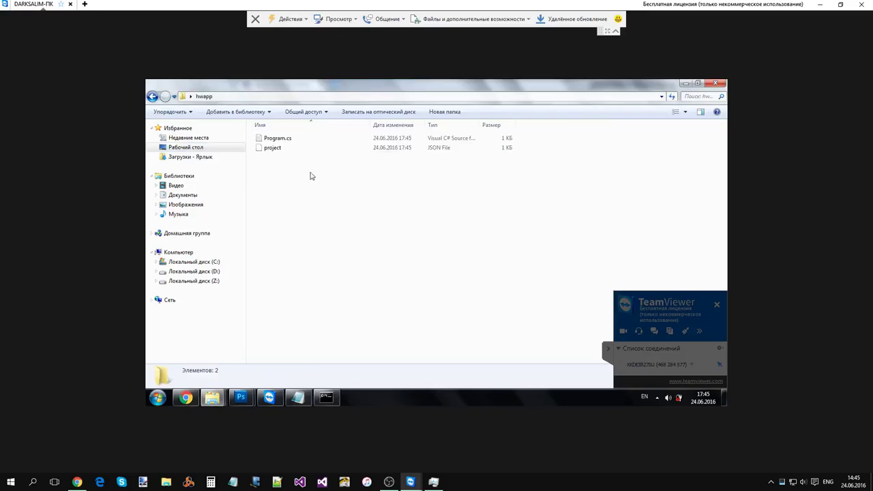
# - Copy the NuGet application from the NuGet-dev-1506 archive into the hwapp folder
pyautogui.click(328, 398)
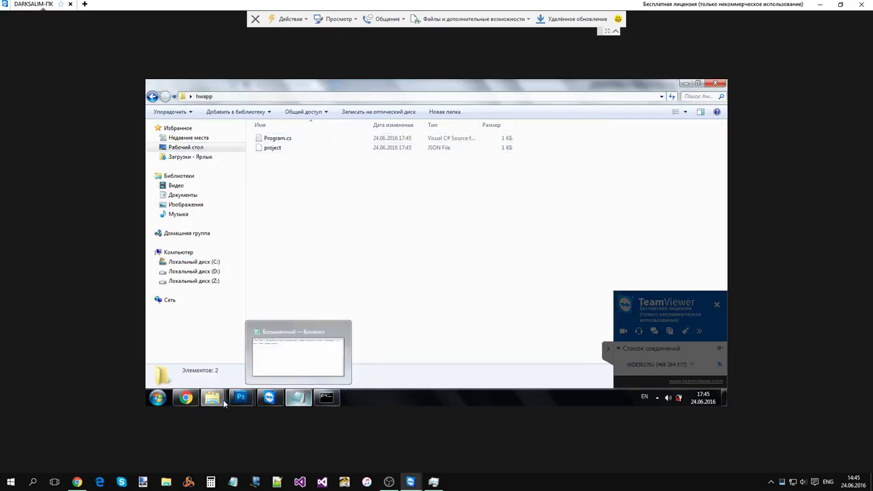
pyautogui.click(396, 360)
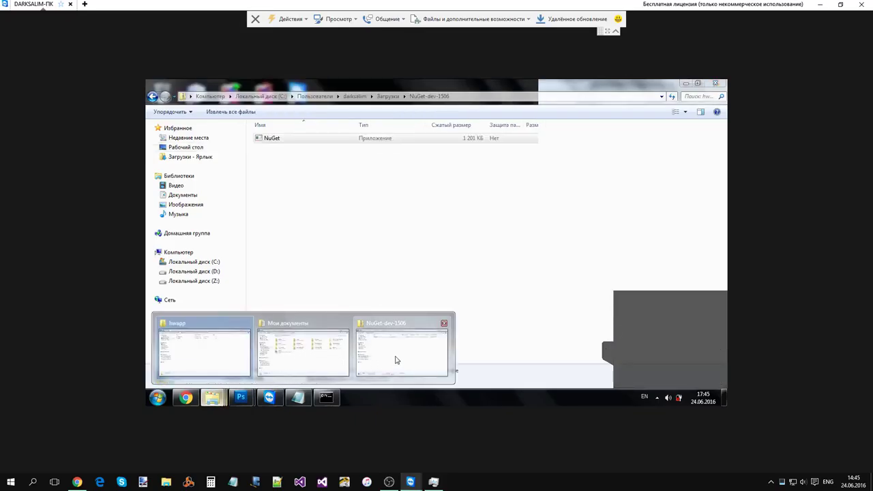
pyautogui.moveTo(293, 142); pyautogui.dragTo(362, 251)
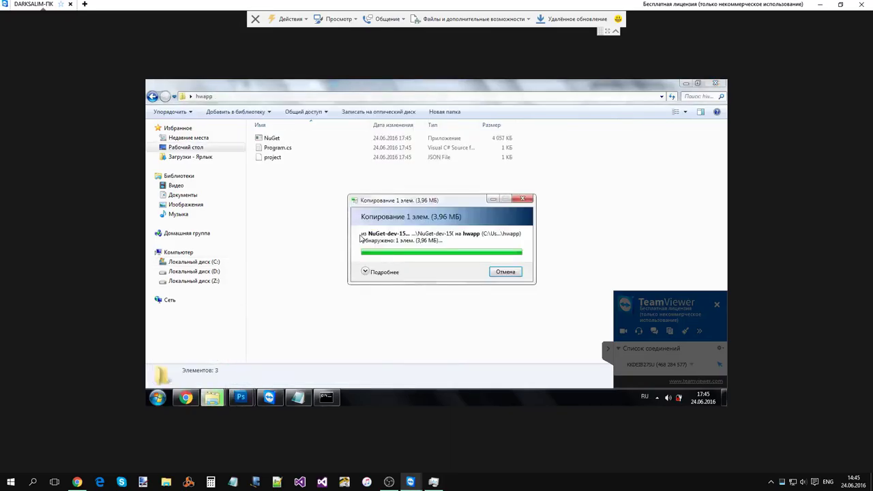
# - Enter nuget.exe restore at the hwapp command prompt, copying "restore" from the GitHub issue comment
pyautogui.click(327, 398)
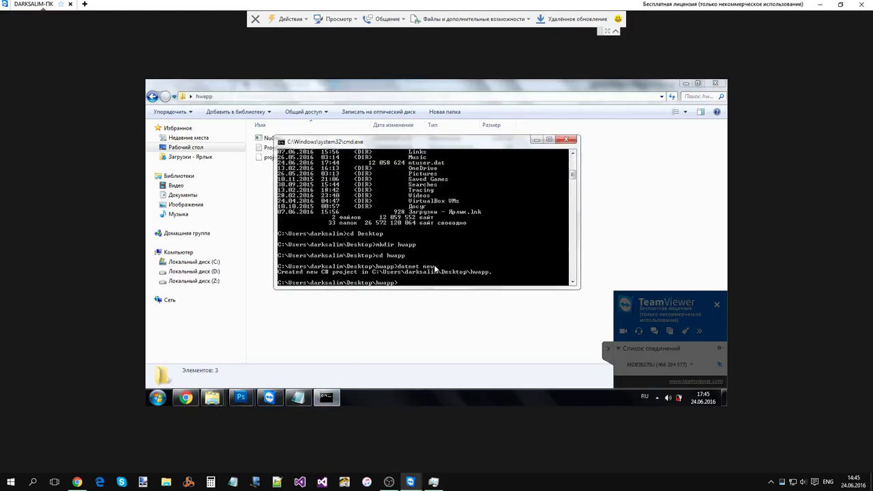
pyautogui.write('nuget.exe')
pyautogui.click(185, 398)
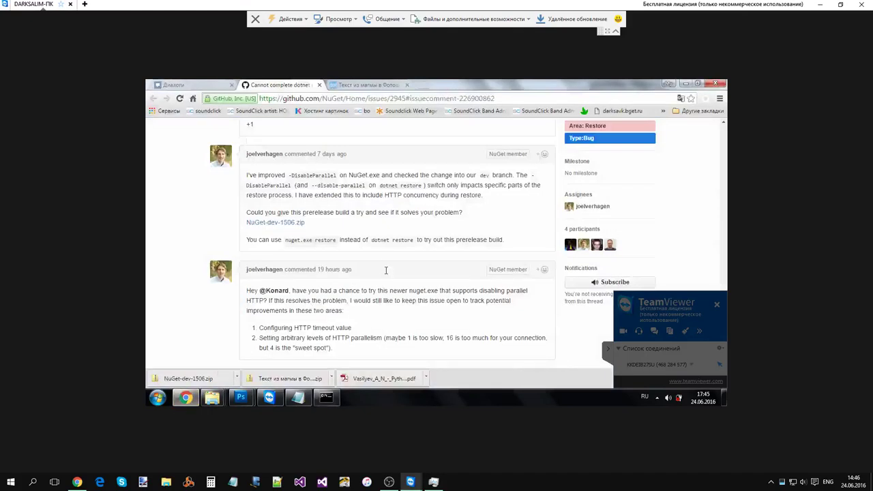
pyautogui.doubleClick(318, 240)
pyautogui.hotkey('ctrl', 'c')
pyautogui.hotkey('alt', 'Tab')
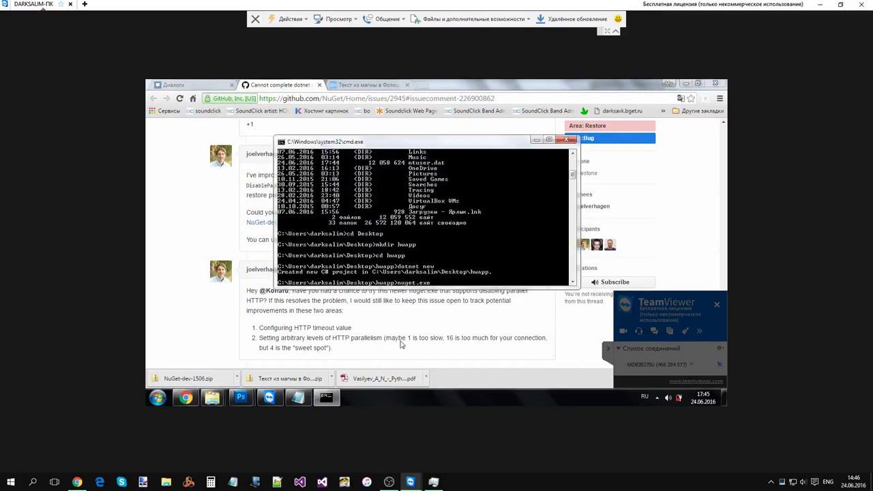
pyautogui.rightClick(477, 244)
pyautogui.click(498, 272)
# - Append the -DisableParallel option copied from the GitHub comment and run the nuget.exe restore command
pyautogui.click(266, 188)
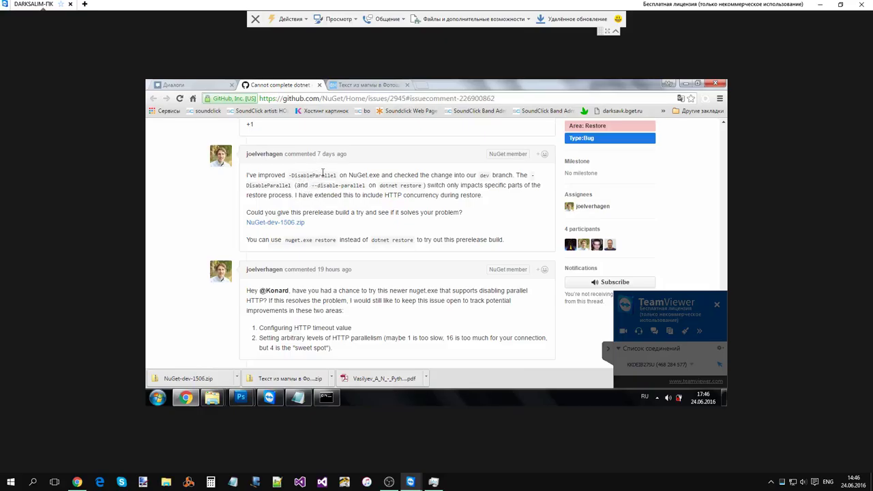
pyautogui.moveTo(338, 175); pyautogui.dragTo(289, 175)
pyautogui.rightClick(293, 176)
pyautogui.click(317, 183)
pyautogui.click(359, 192)
pyautogui.hotkey('alt', 'Tab')
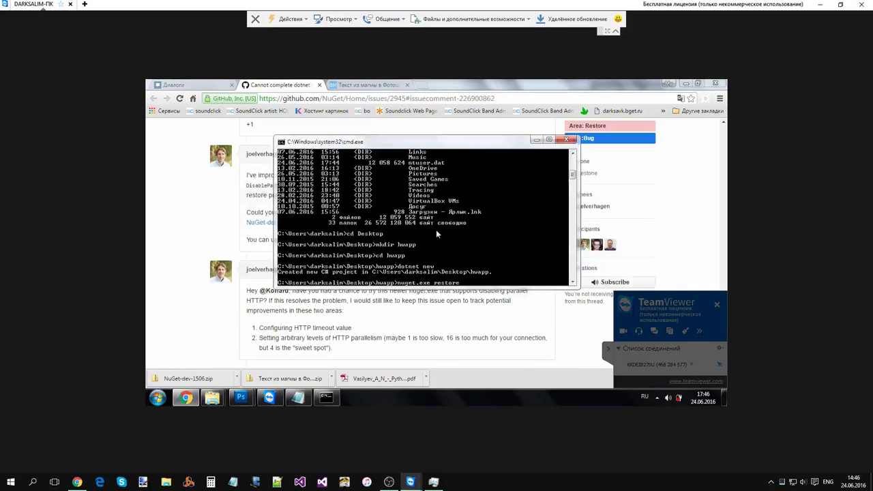
pyautogui.rightClick(464, 256)
pyautogui.click(496, 278)
pyautogui.press('Return')
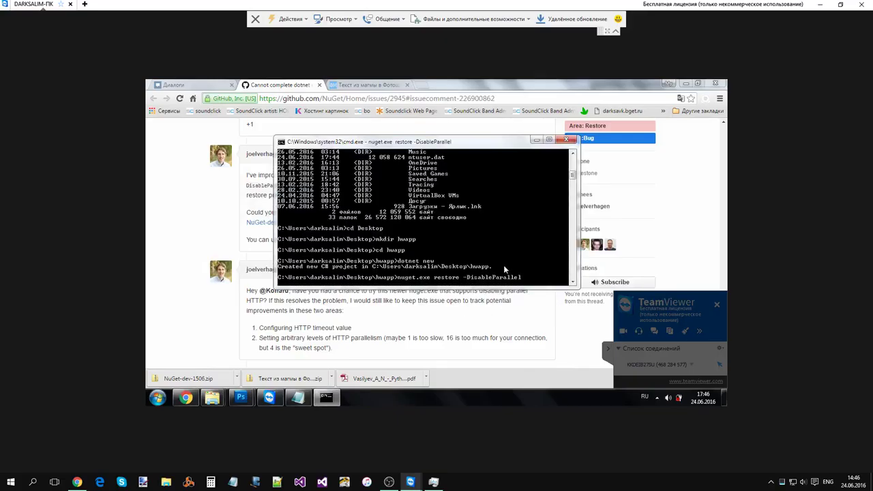